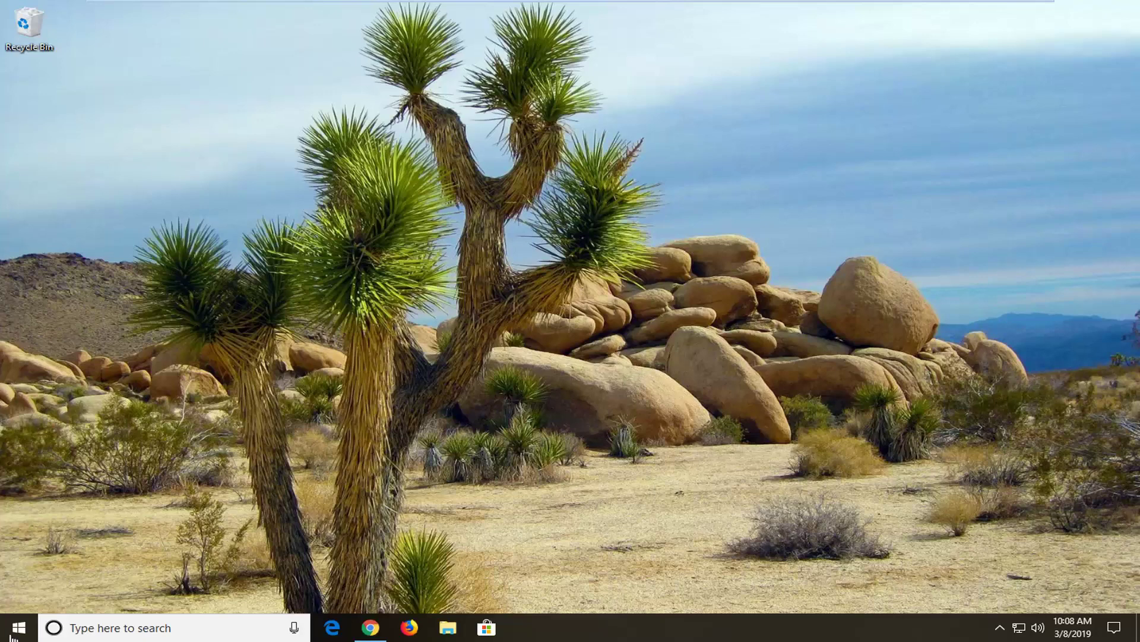
# Step: Launch Registry Editor as administrator from a Start menu search for regedit
pyautogui.click(12, 638)
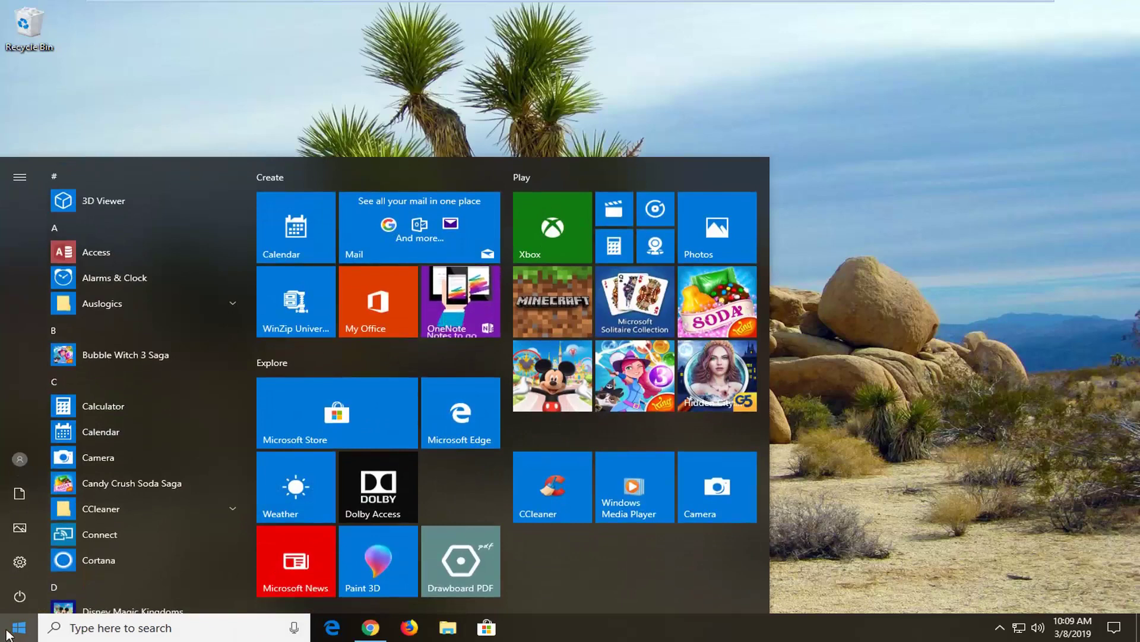
pyautogui.write('re')
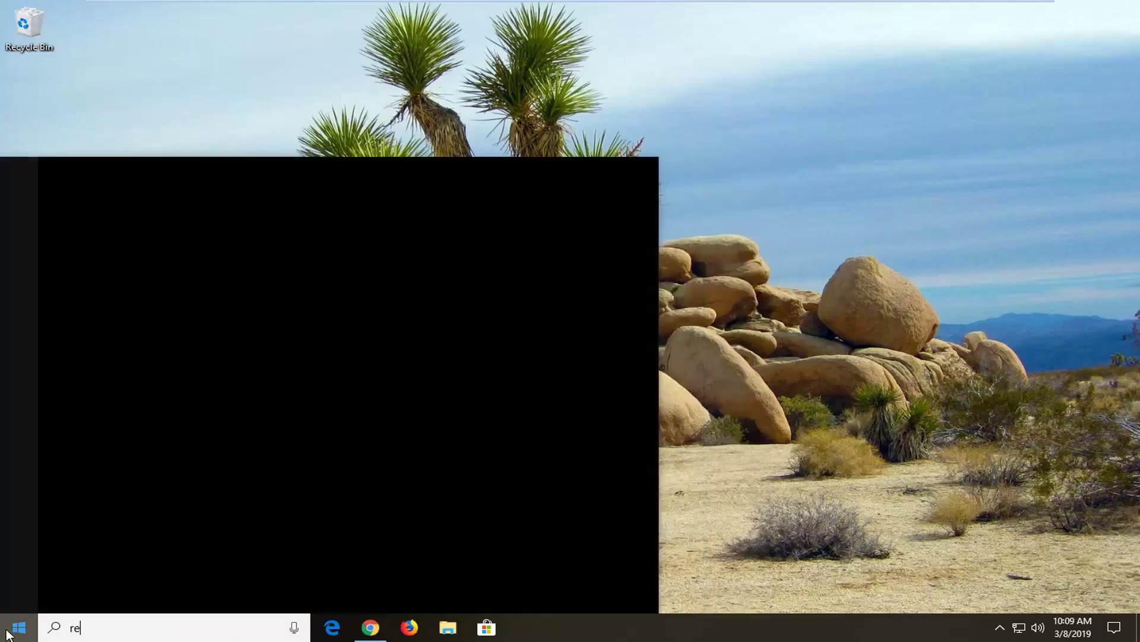
pyautogui.write('gedit')
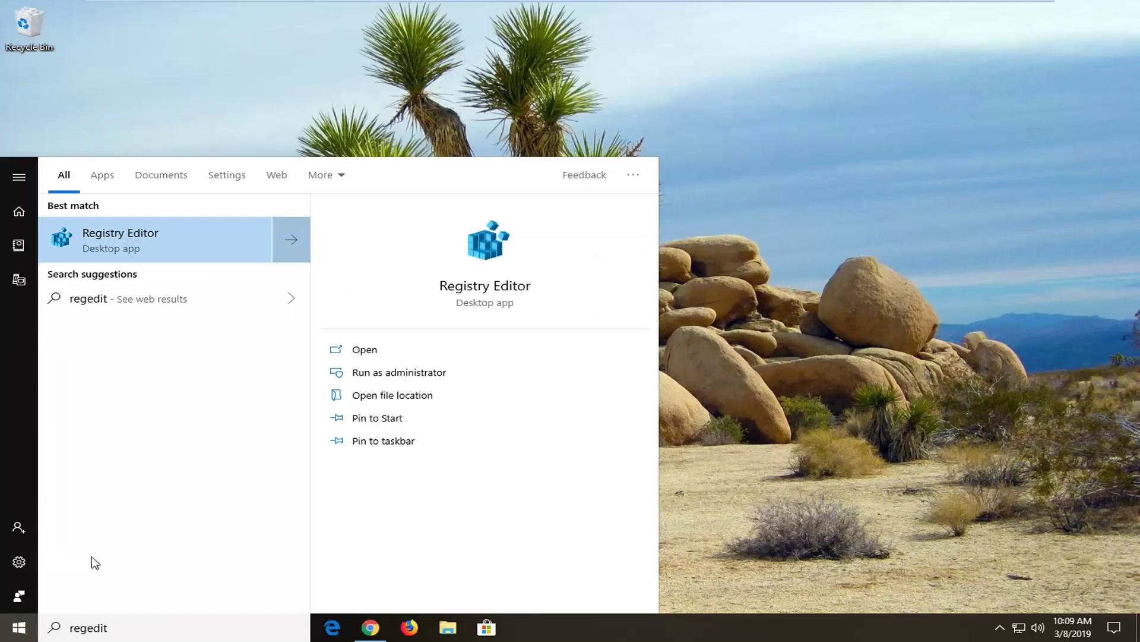
pyautogui.rightClick(135, 250)
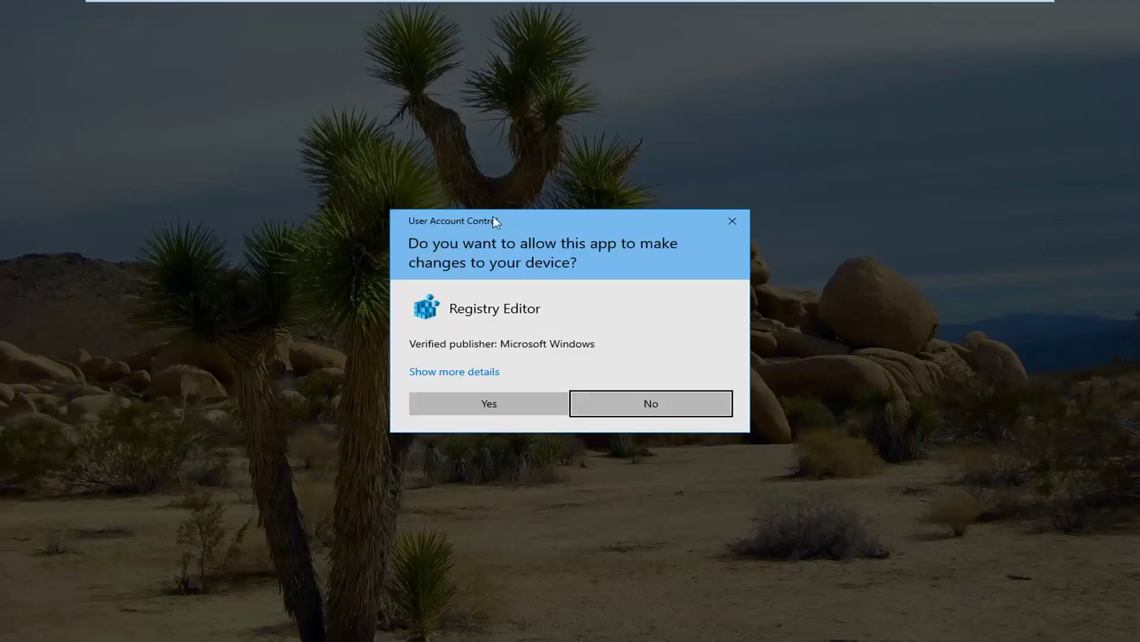
pyautogui.click(489, 403)
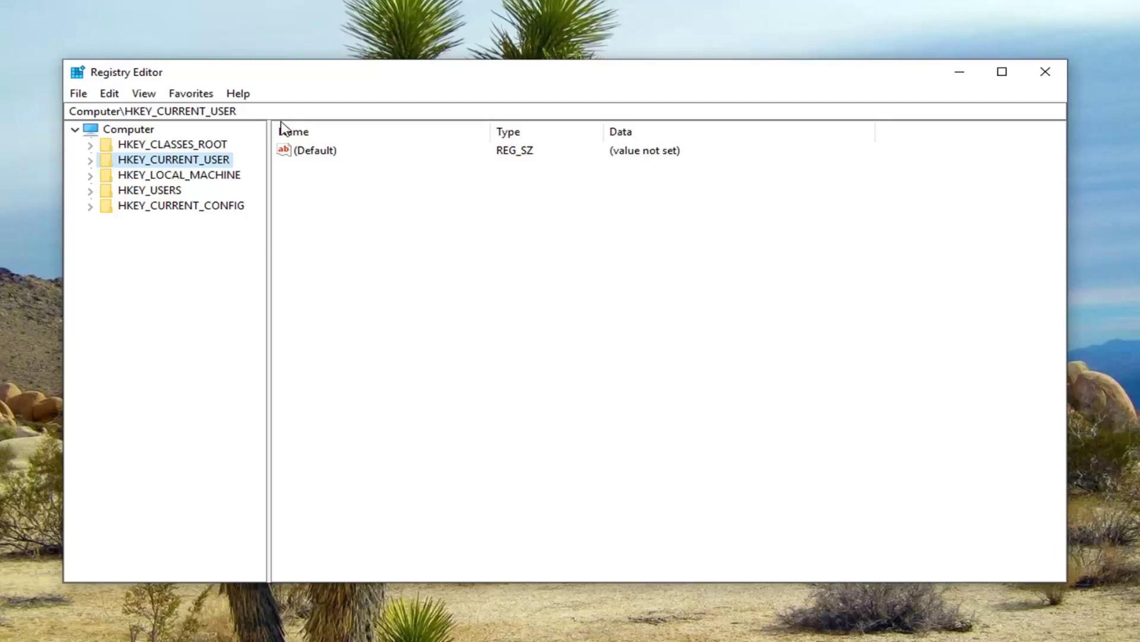
# Step: Open the Export Registry File dialog, set the export range to All, and close it
pyautogui.click(78, 94)
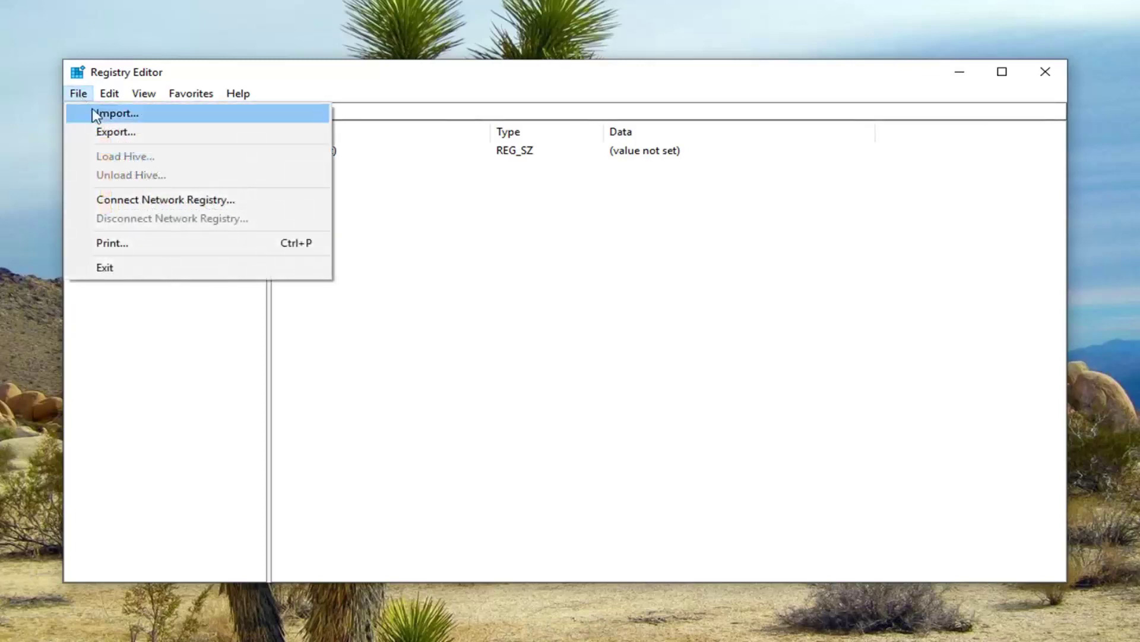
pyautogui.click(108, 135)
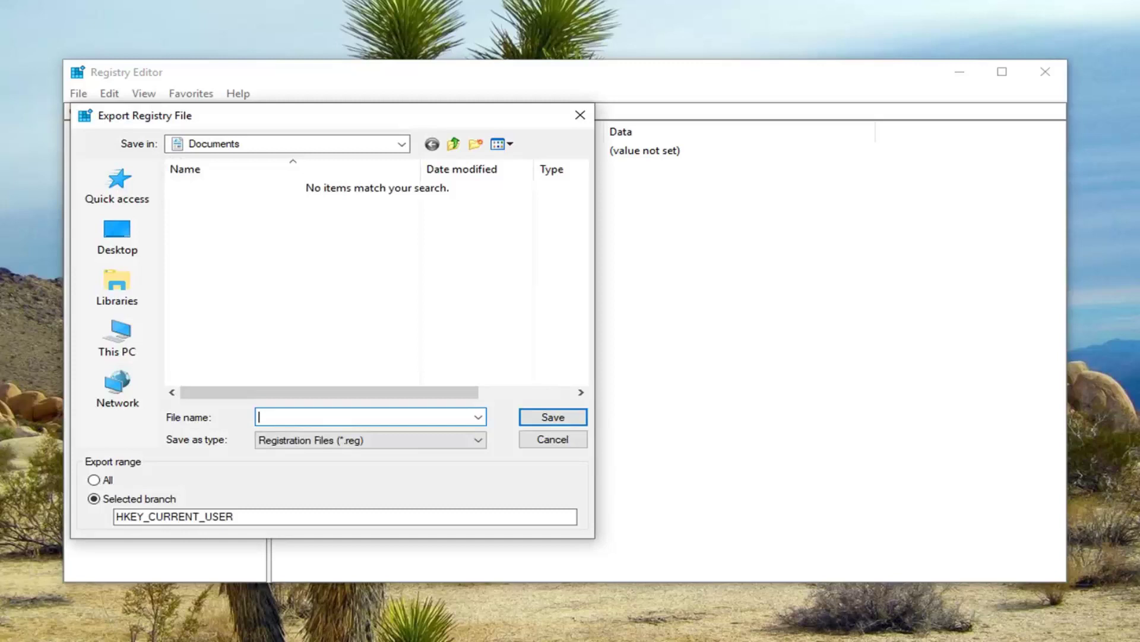
pyautogui.click(97, 480)
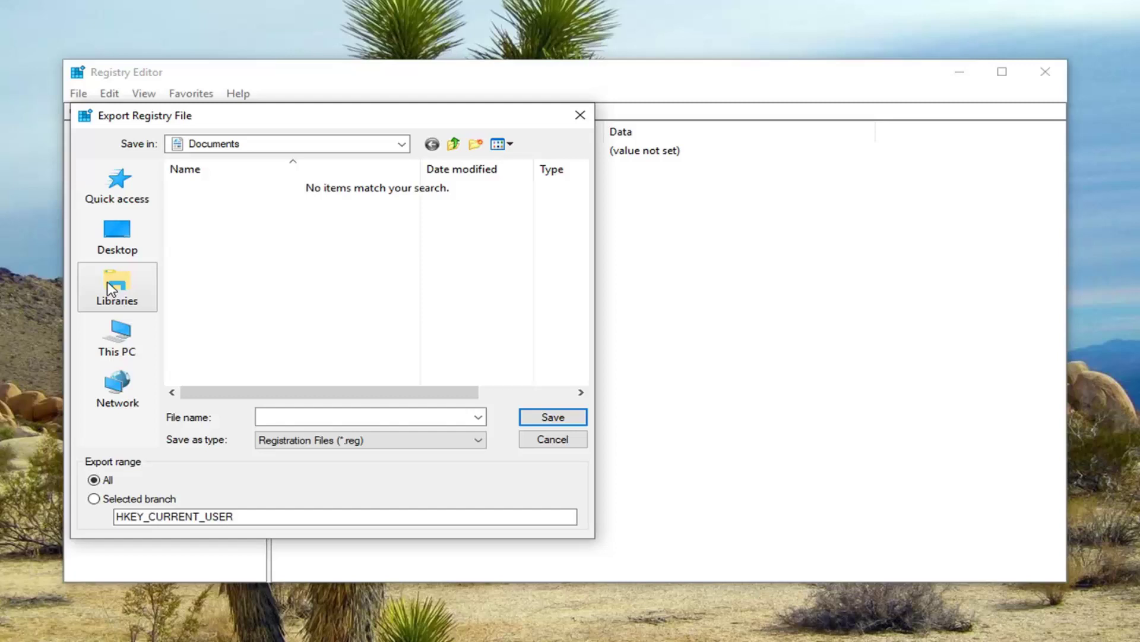
pyautogui.click(549, 443)
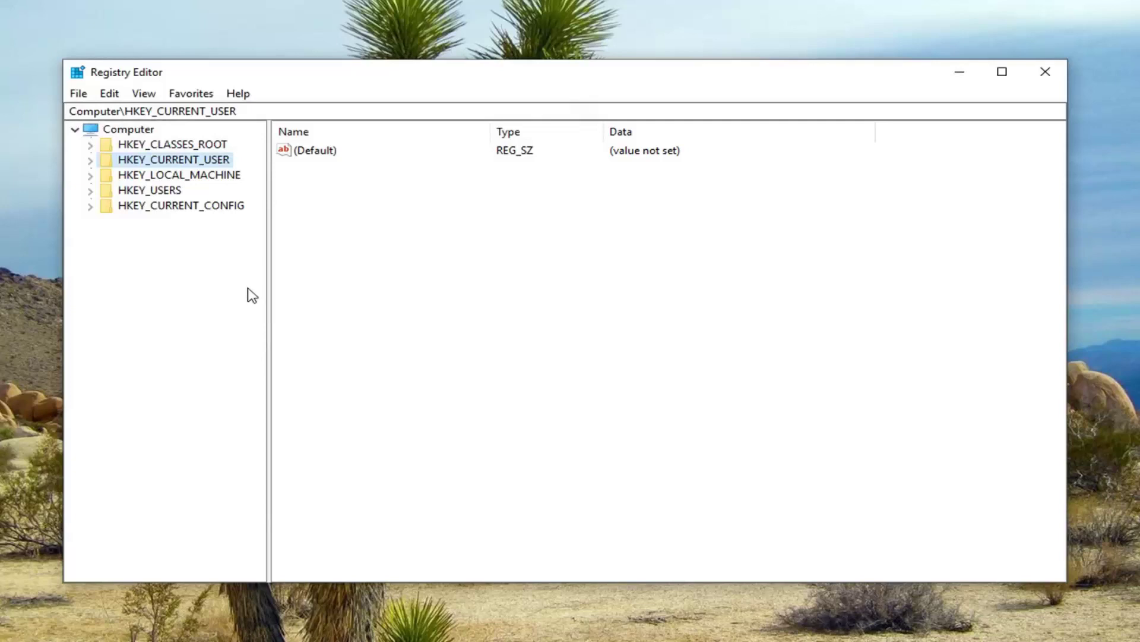
# Step: Open the Import Registry File dialog and cancel it without importing
pyautogui.click(82, 95)
pyautogui.click(89, 112)
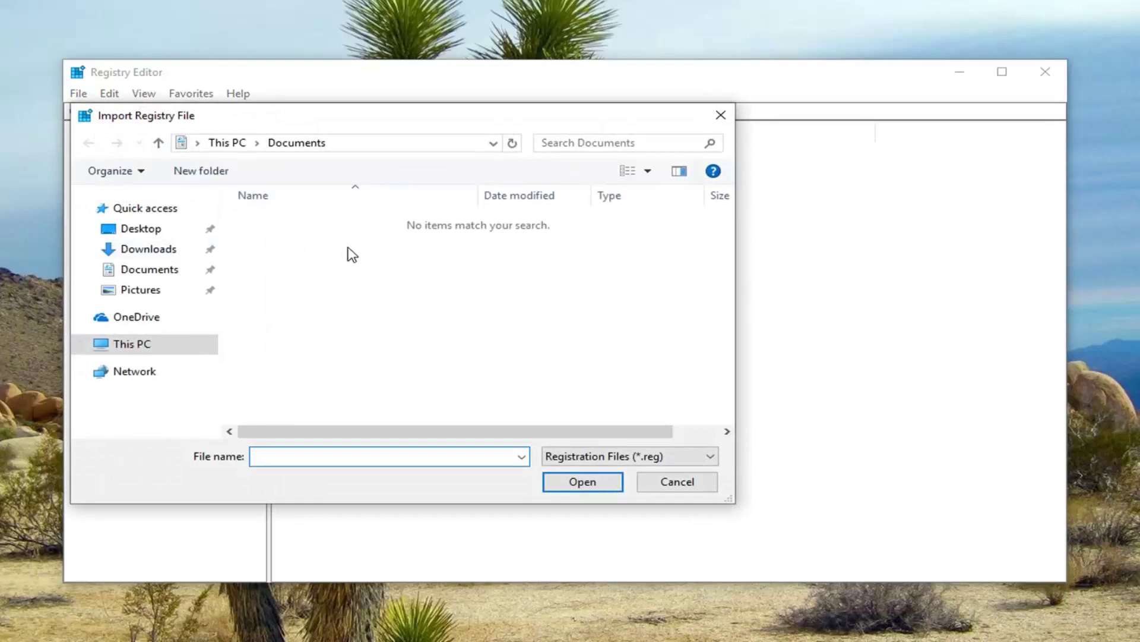
pyautogui.click(697, 490)
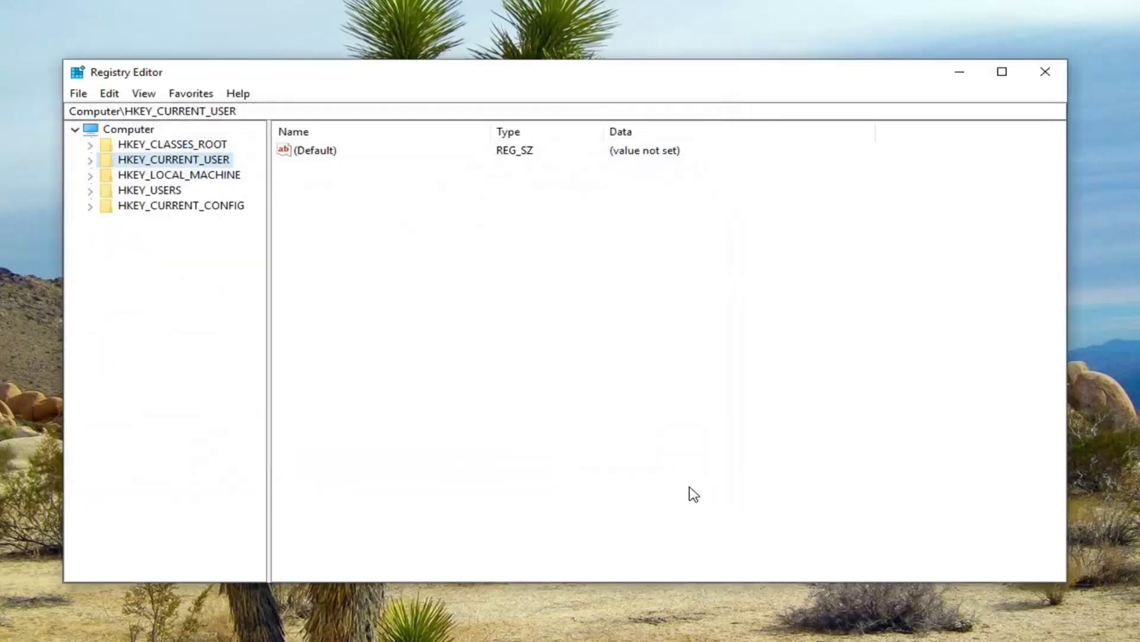
# Step: Expand HKEY_LOCAL_MACHINE\SOFTWARE\Policies\Microsoft and widen the key tree pane
pyautogui.click(143, 176)
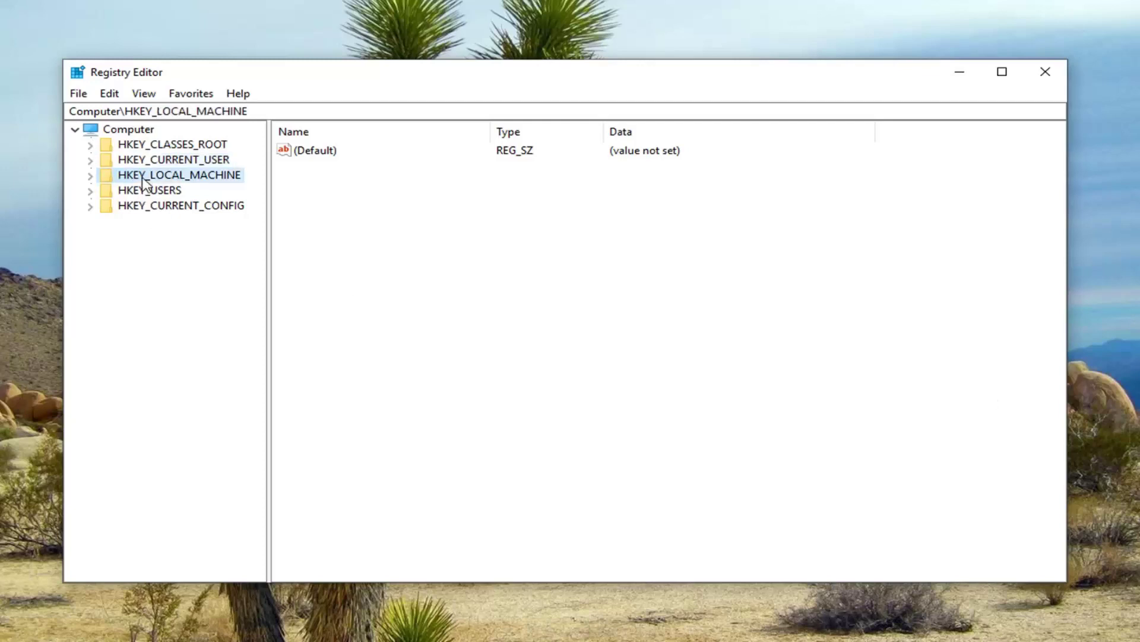
pyautogui.click(90, 175)
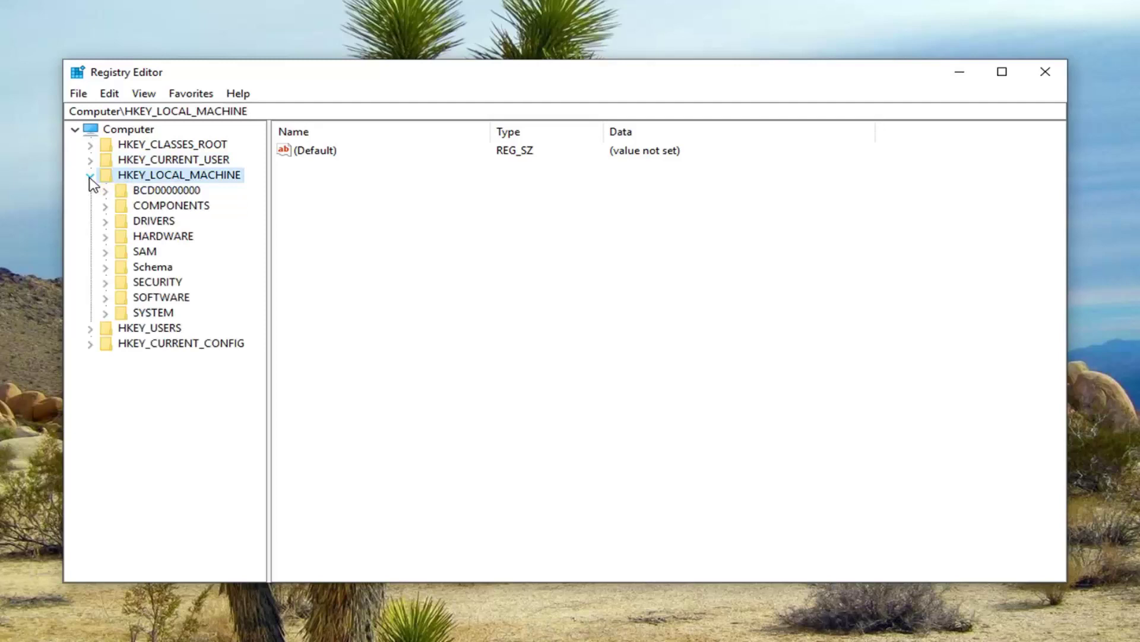
pyautogui.click(107, 298)
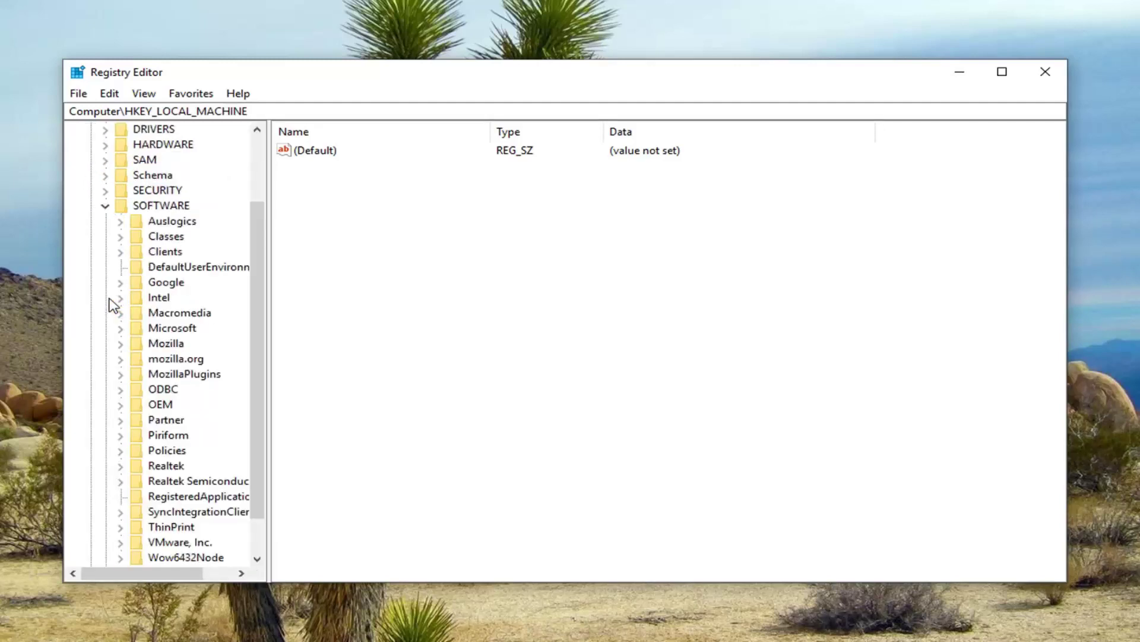
pyautogui.scroll(-1, 115, 332)
pyautogui.click(121, 405)
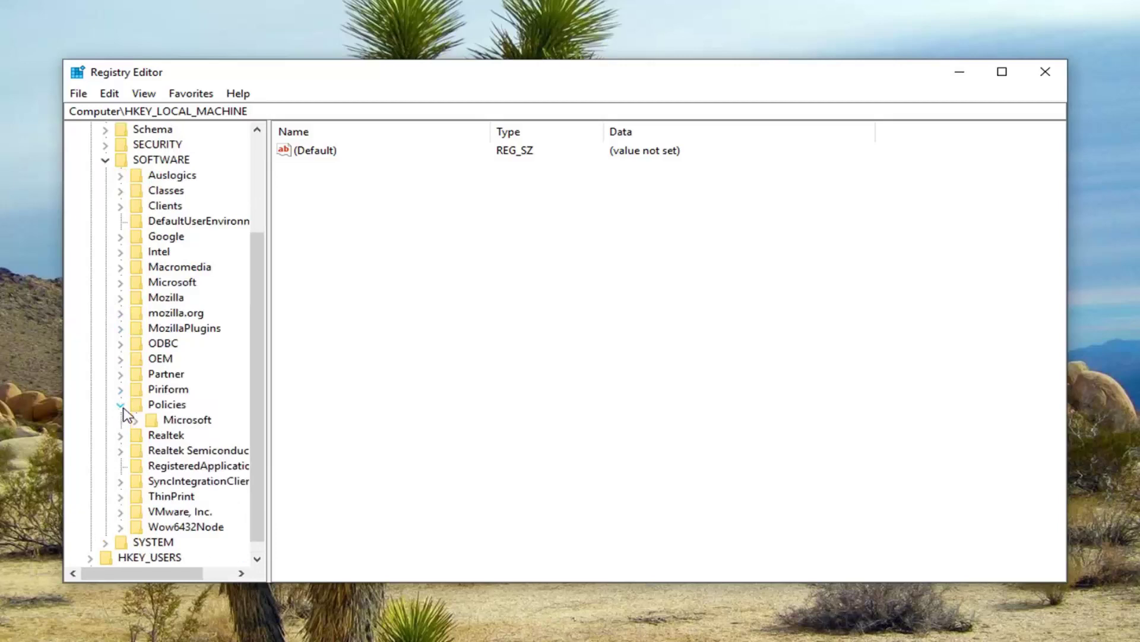
pyautogui.moveTo(268, 357); pyautogui.dragTo(398, 357)
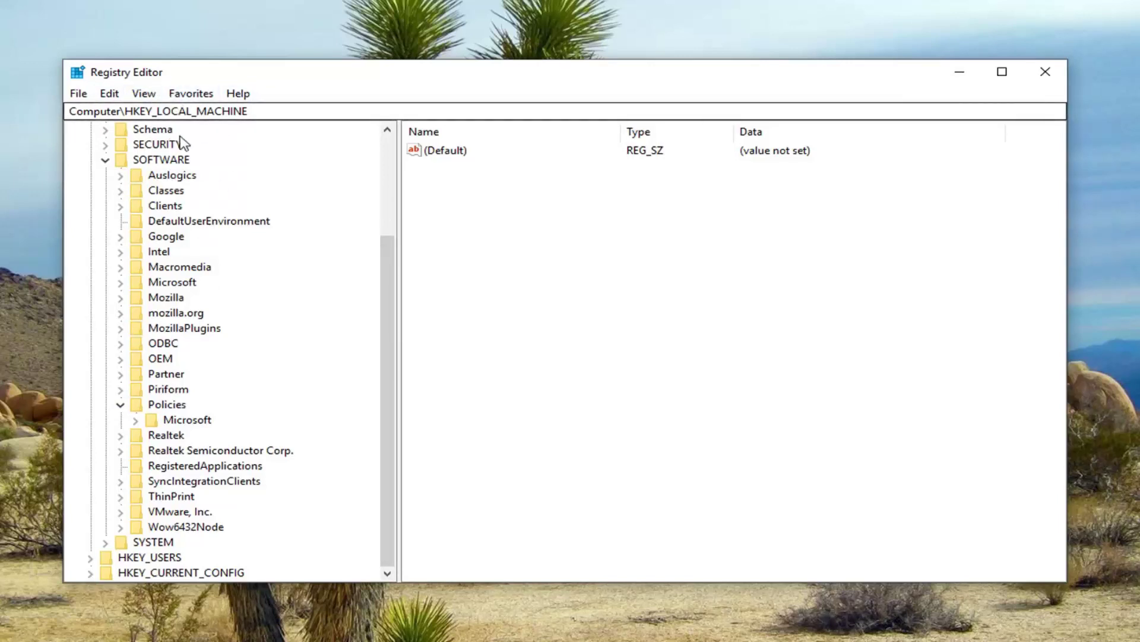
pyautogui.click(135, 421)
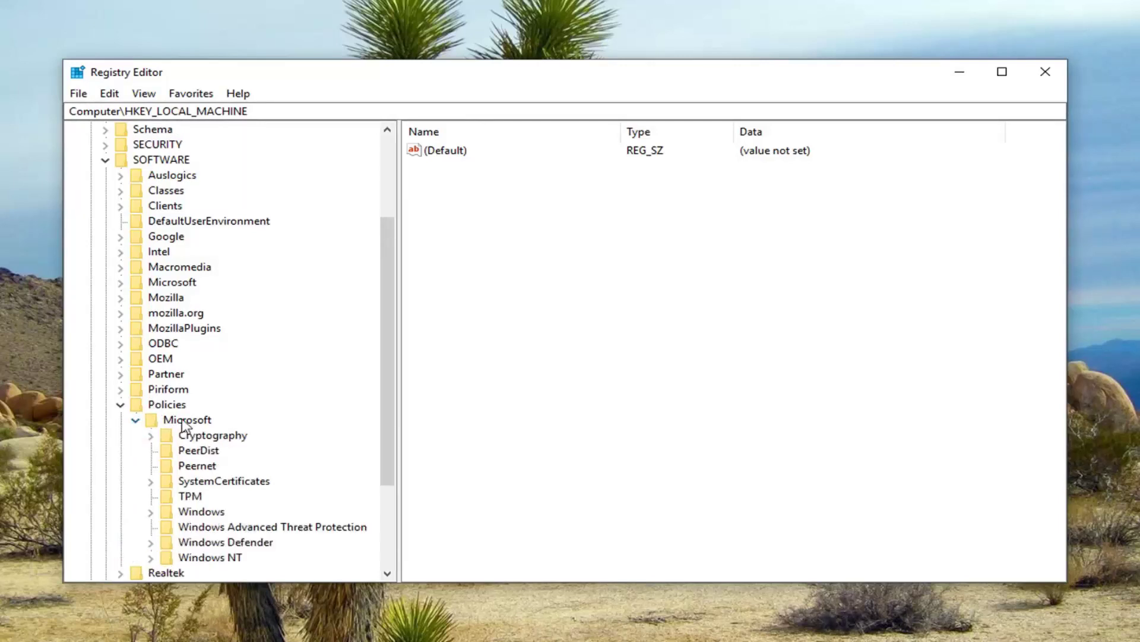
# Step: Create a new key named MicrosoftEdge under Policies\Microsoft
pyautogui.rightClick(182, 421)
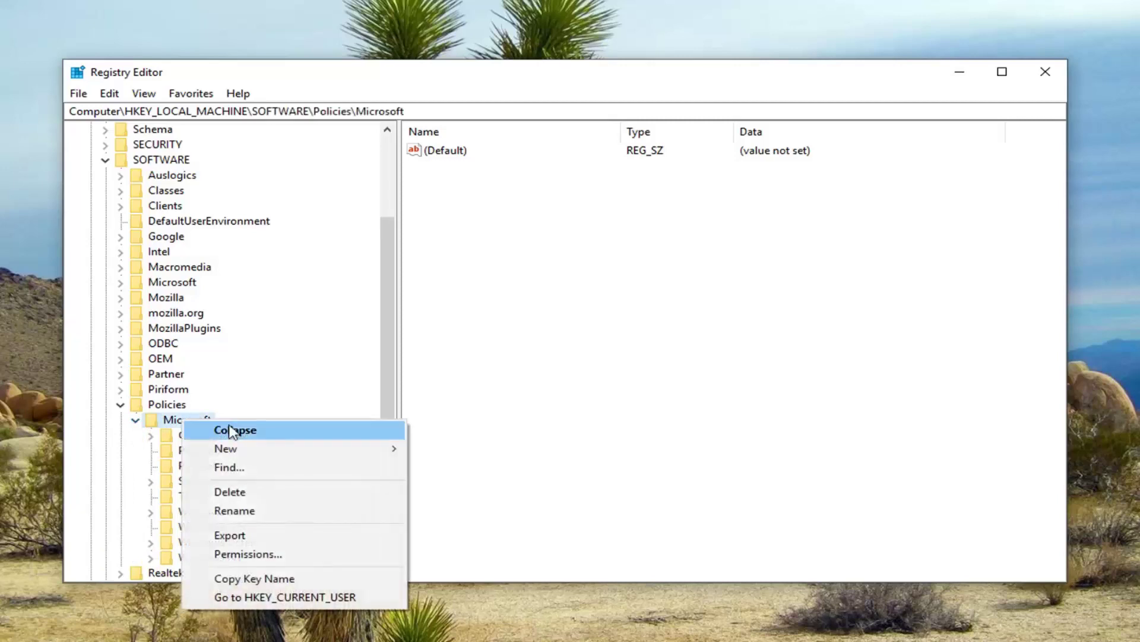
pyautogui.moveTo(258, 454)
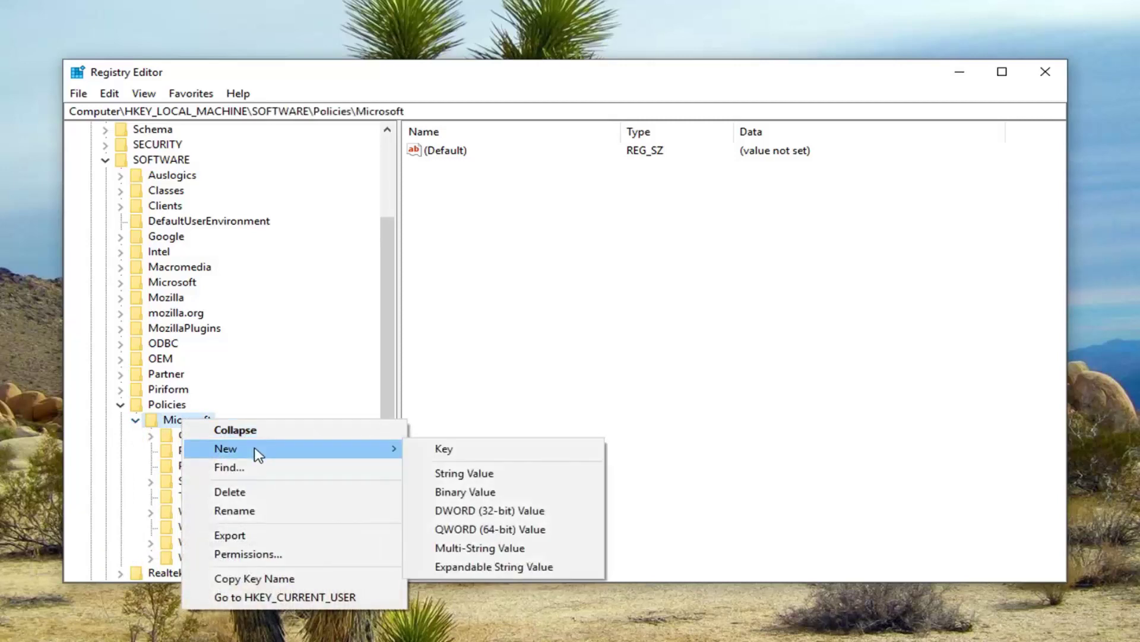
pyautogui.click(463, 456)
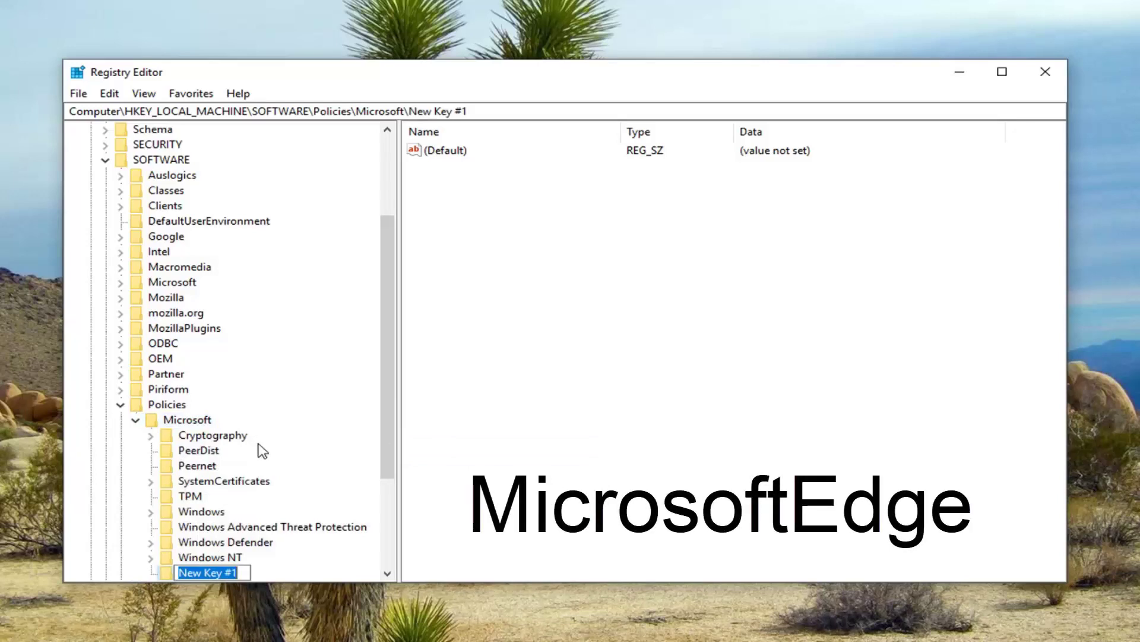
pyautogui.write('M')
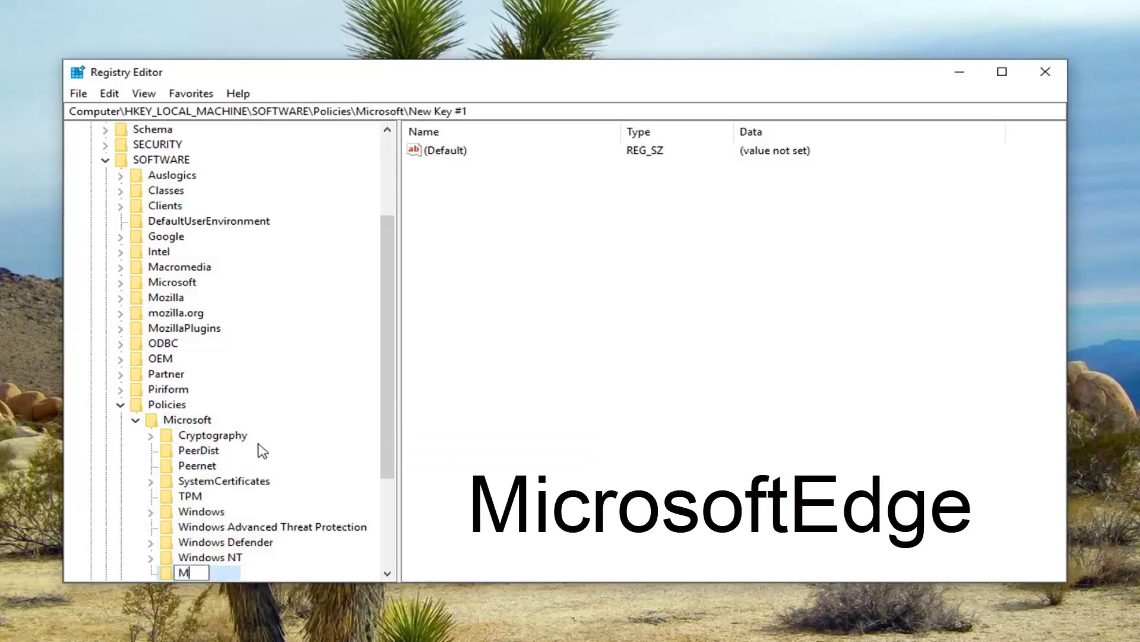
pyautogui.write('icrosoftEdge')
pyautogui.scroll(-1, 297, 461)
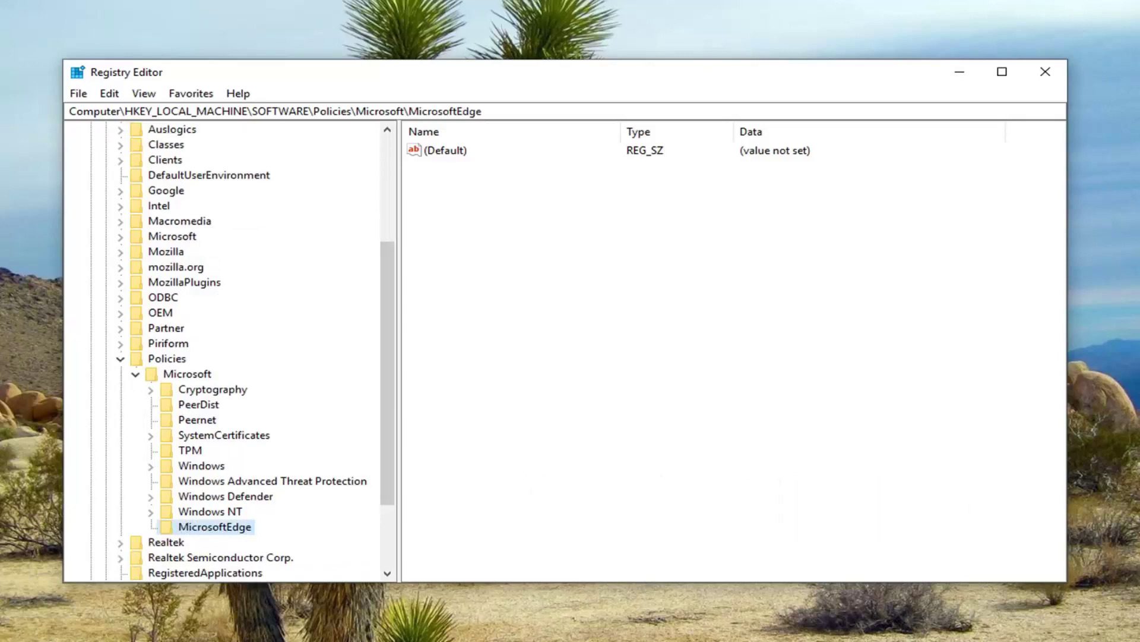
# Step: Add a subkey named Extensions under the MicrosoftEdge key
pyautogui.rightClick(196, 528)
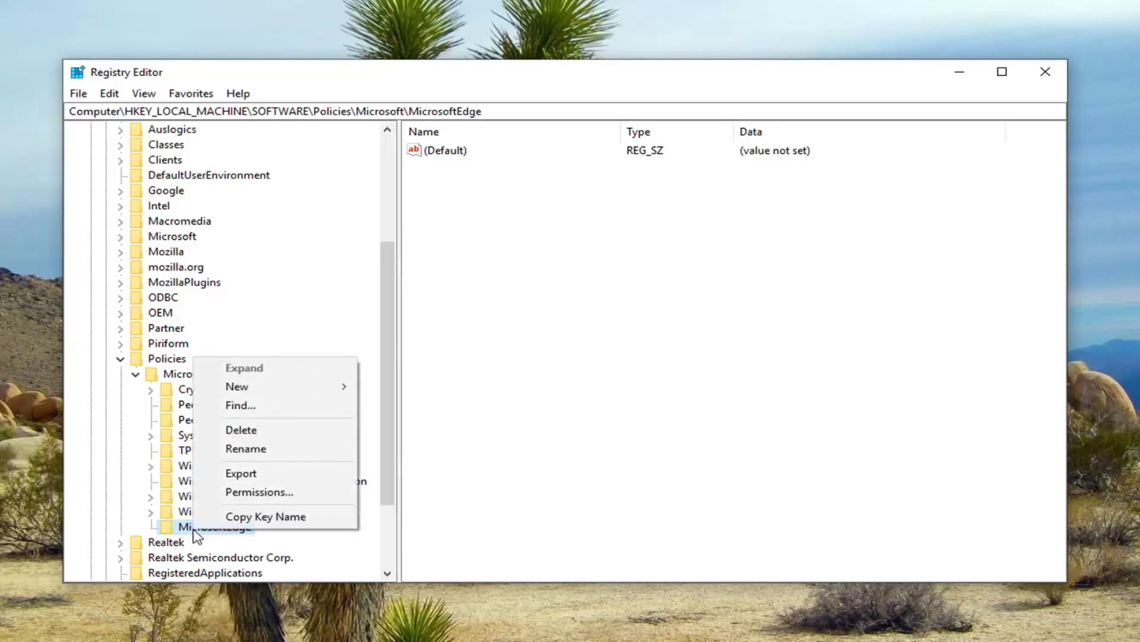
pyautogui.moveTo(272, 387)
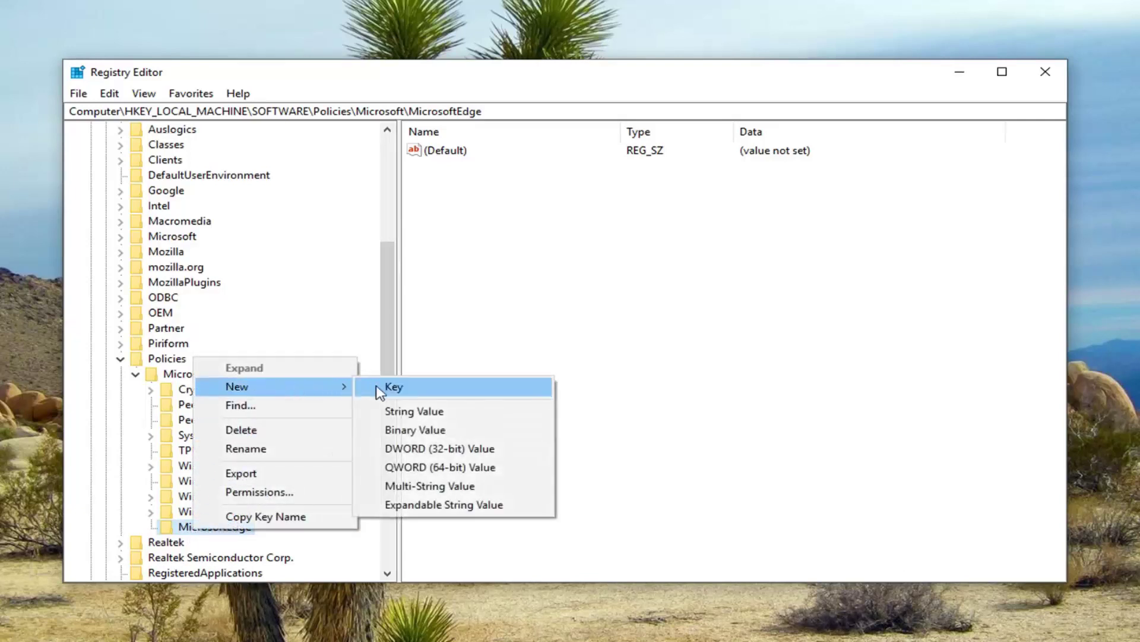
pyautogui.click(392, 387)
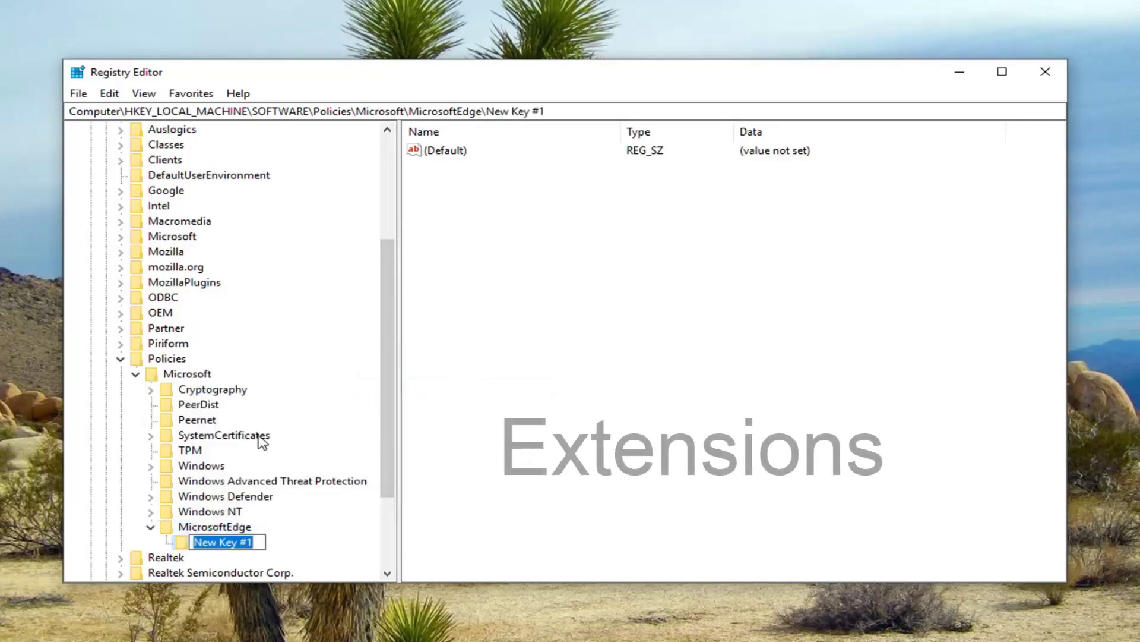
pyautogui.write('Extensions')
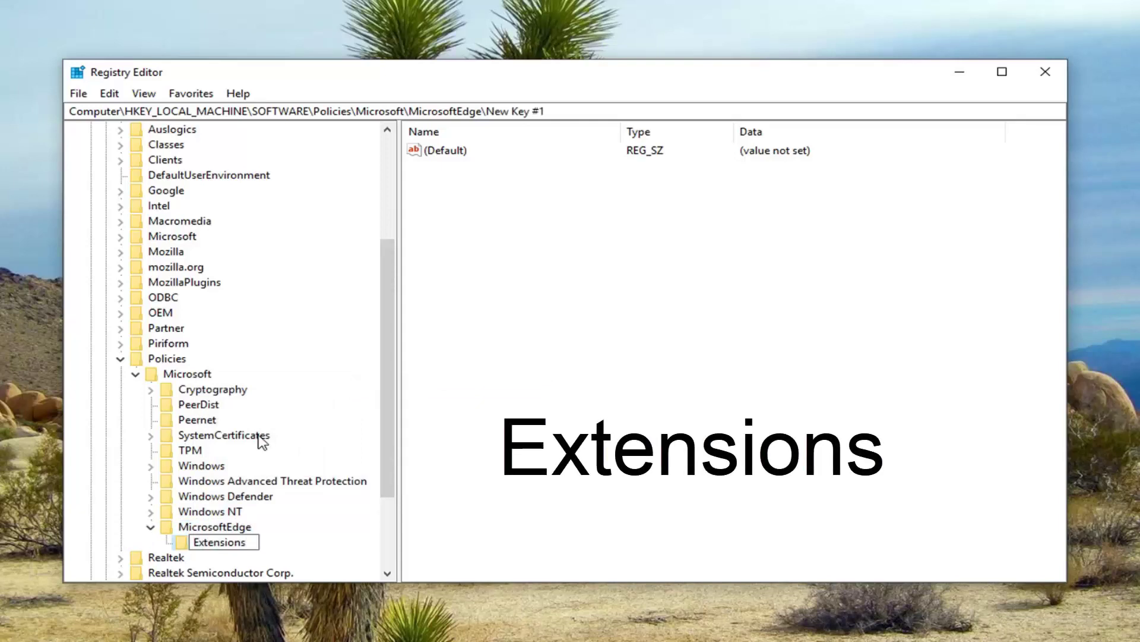
pyautogui.press('Return')
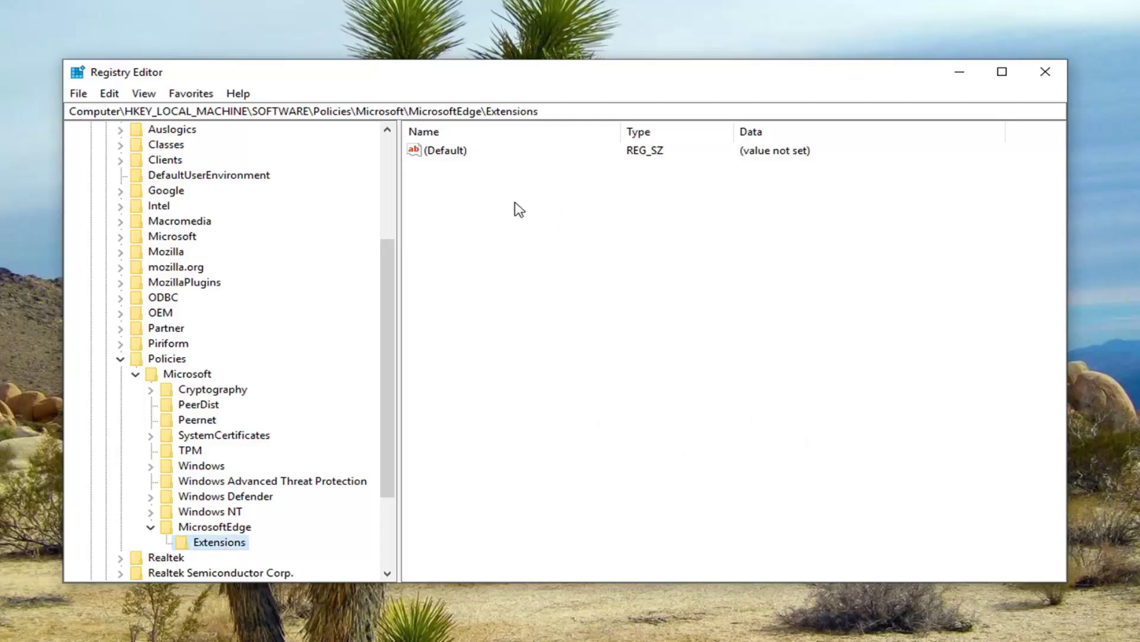
# Step: Create a DWORD (32-bit) value named ExtensionsEnabled in the Extensions key
pyautogui.rightClick(479, 186)
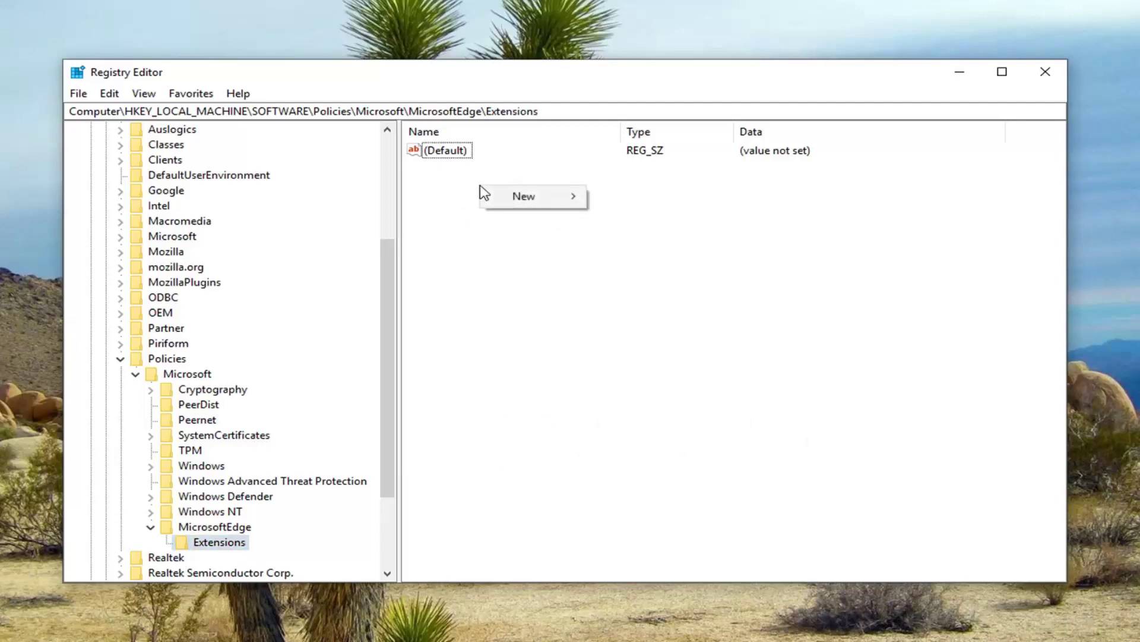
pyautogui.moveTo(555, 196)
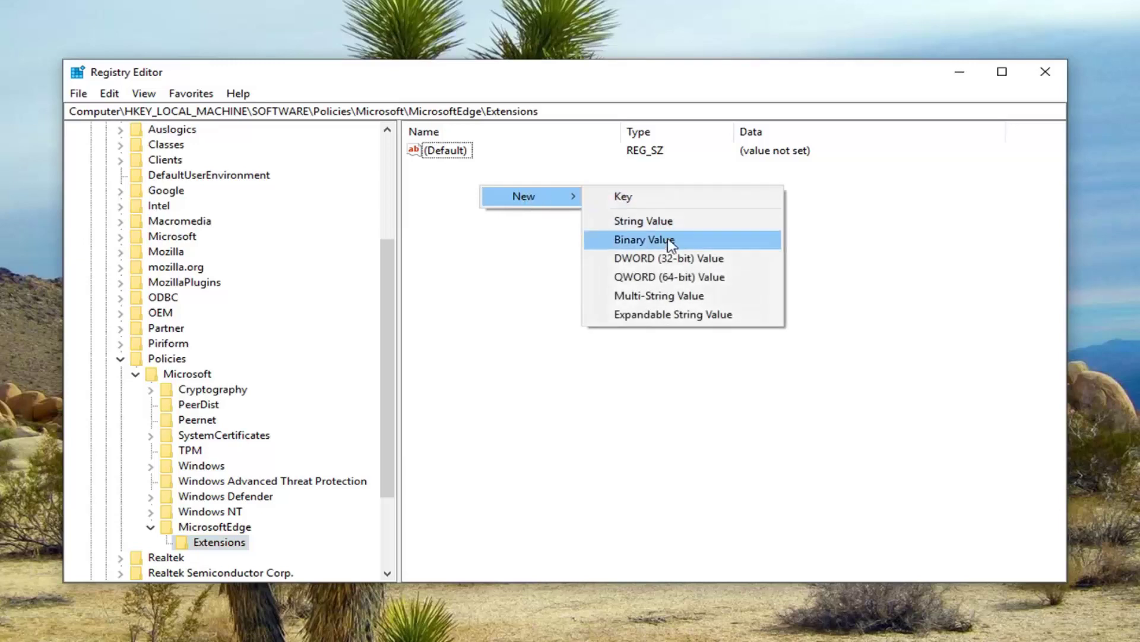
pyautogui.click(669, 259)
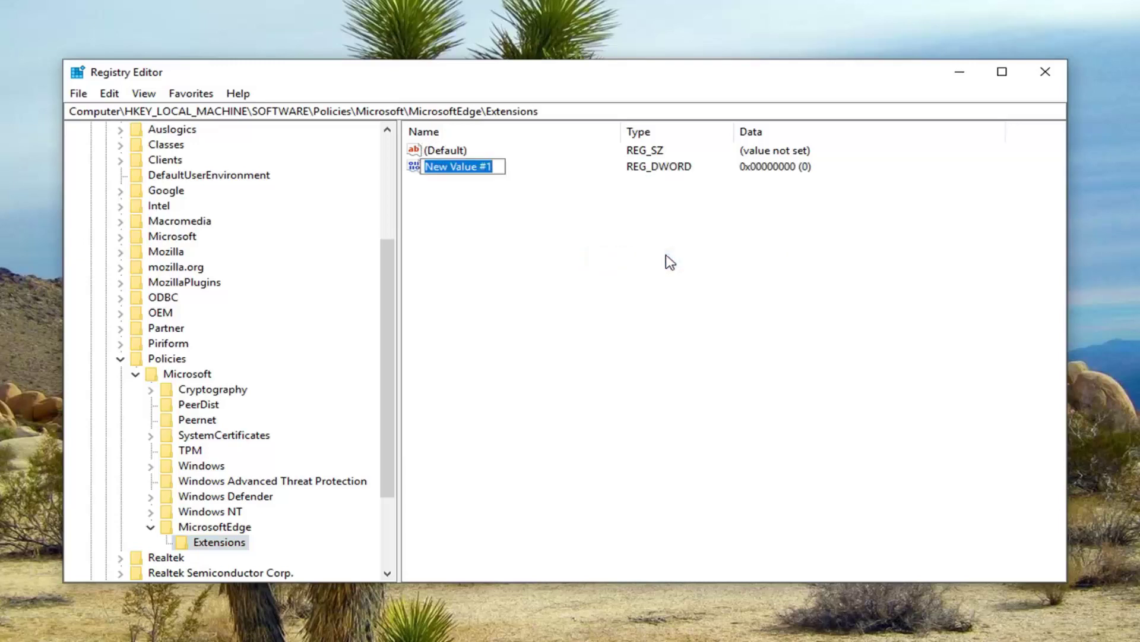
pyautogui.write('Ex')
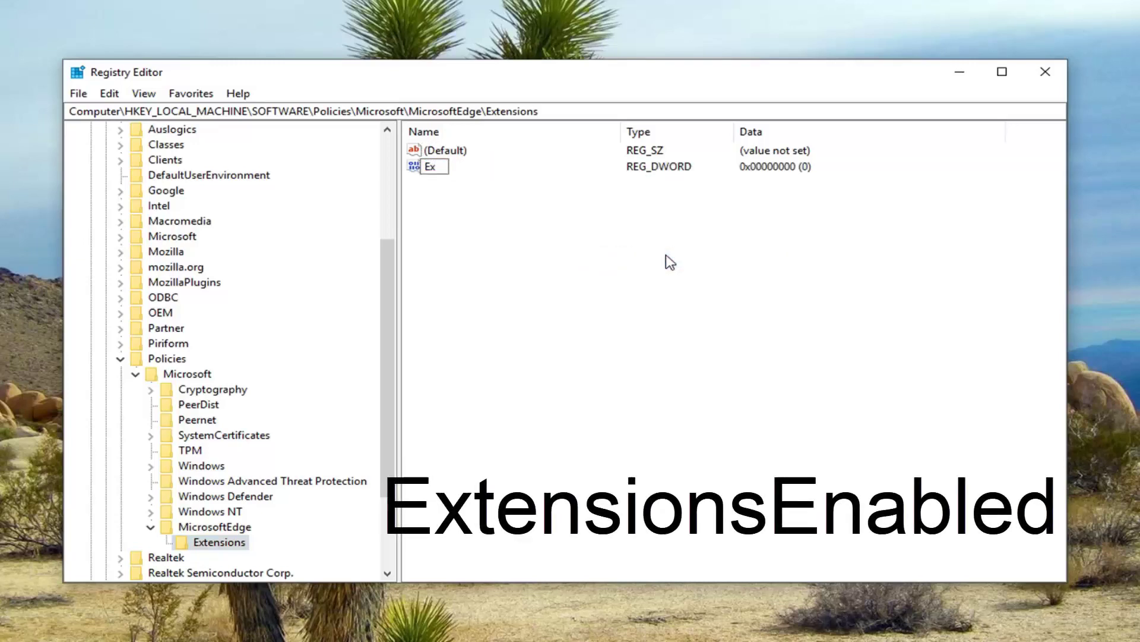
pyautogui.write('tensionsEna')
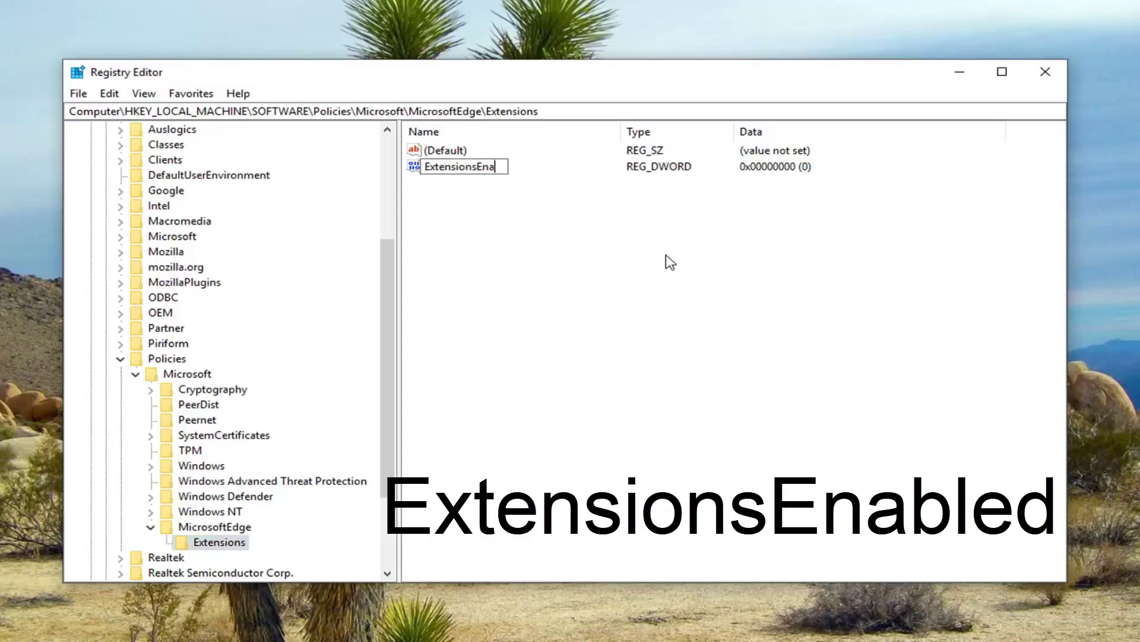
pyautogui.write('bled')
pyautogui.press('Return')
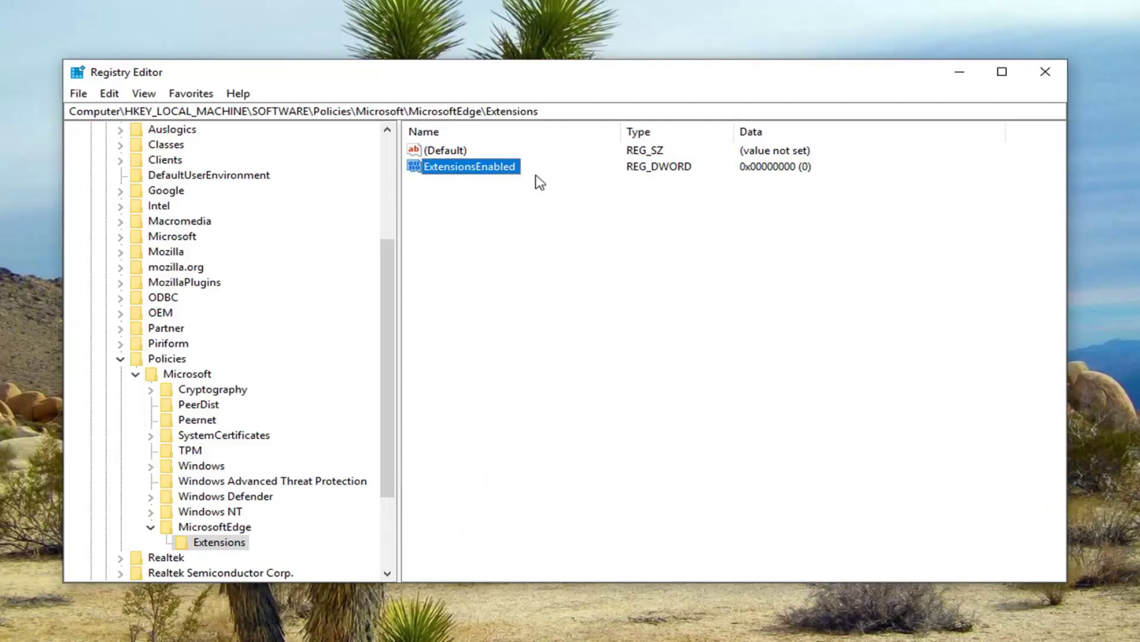
# Step: Set the ExtensionsEnabled value data to 0 and confirm it
pyautogui.doubleClick(501, 171)
pyautogui.moveTo(331, 158); pyautogui.dragTo(675, 170)
pyautogui.write('0')
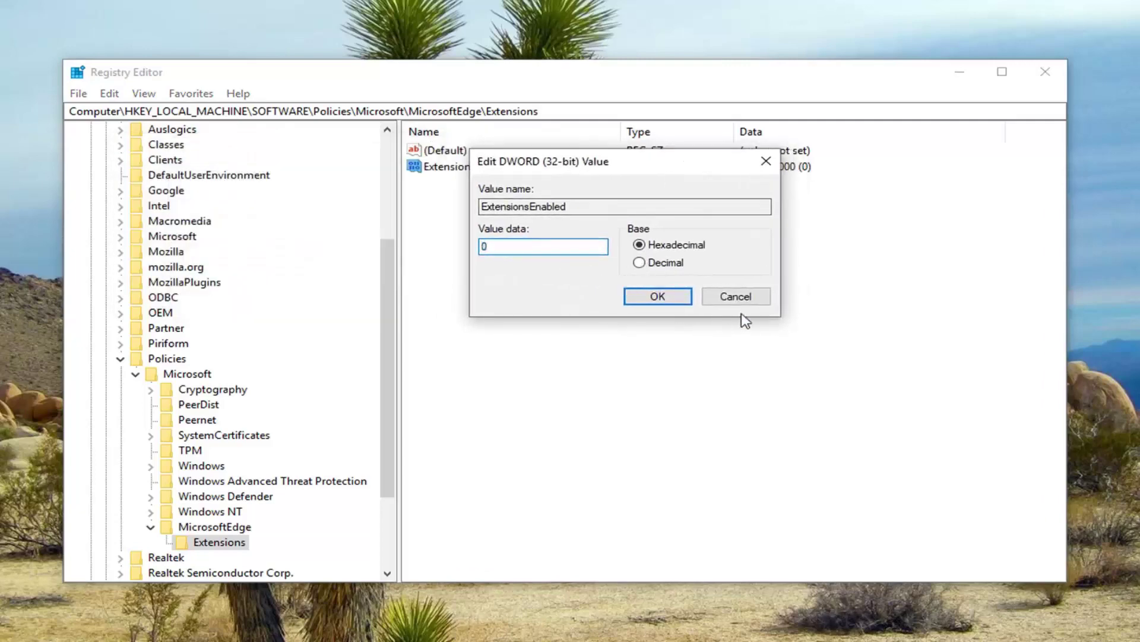
pyautogui.click(658, 297)
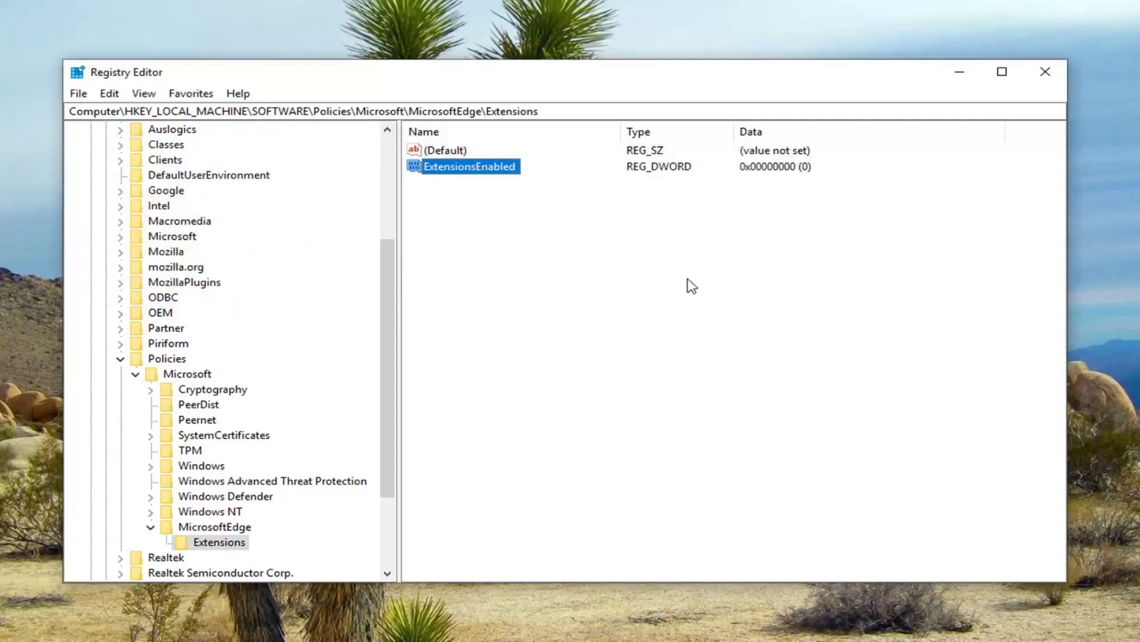